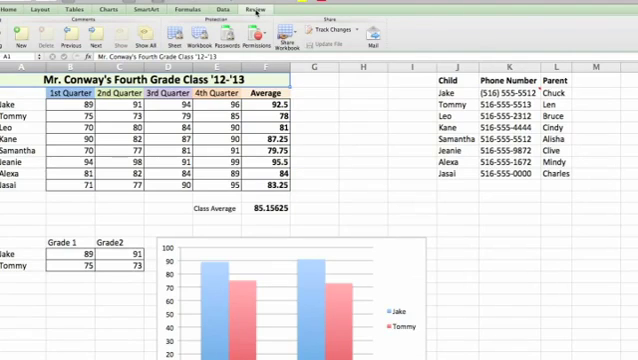
Turn on Show All so Jake's 'Only call between 4pm and 6pm' comment stays visible
{"action": "left_click", "coordinate": [153, 38]}
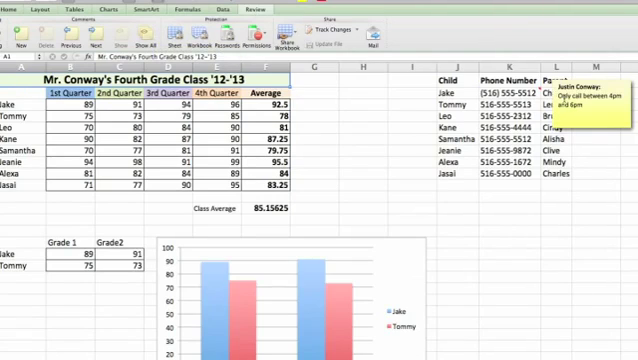
{"action": "left_click", "coordinate": [505, 116]}
{"action": "left_click", "coordinate": [505, 104]}
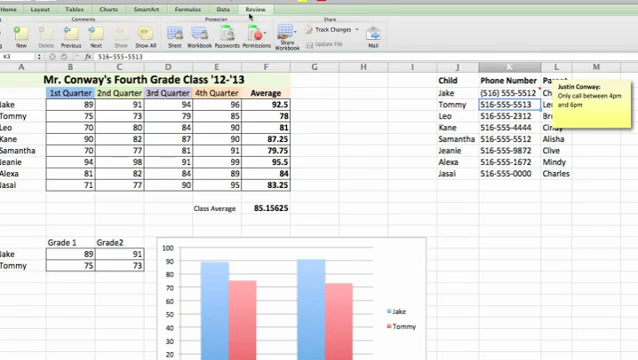
{"action": "left_click", "coordinate": [20, 33]}
{"action": "type", "text": "Hi!"}
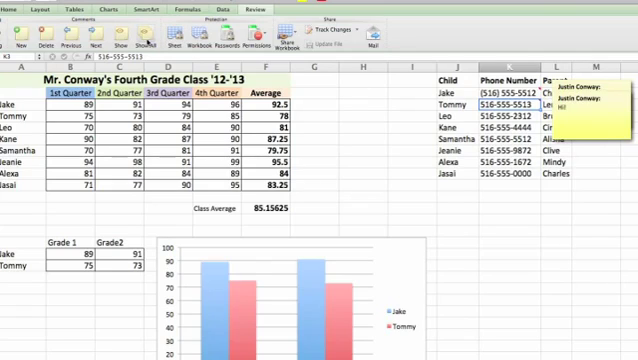
{"action": "left_click", "coordinate": [147, 40]}
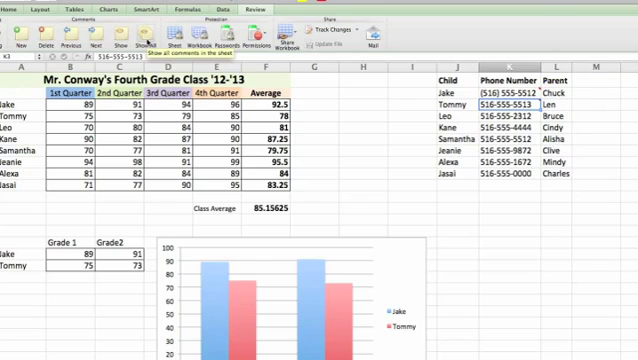
{"action": "left_click", "coordinate": [508, 127]}
{"action": "mouse_move", "coordinate": [510, 104]}
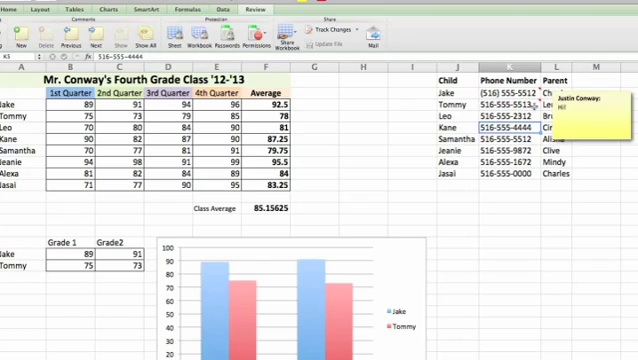